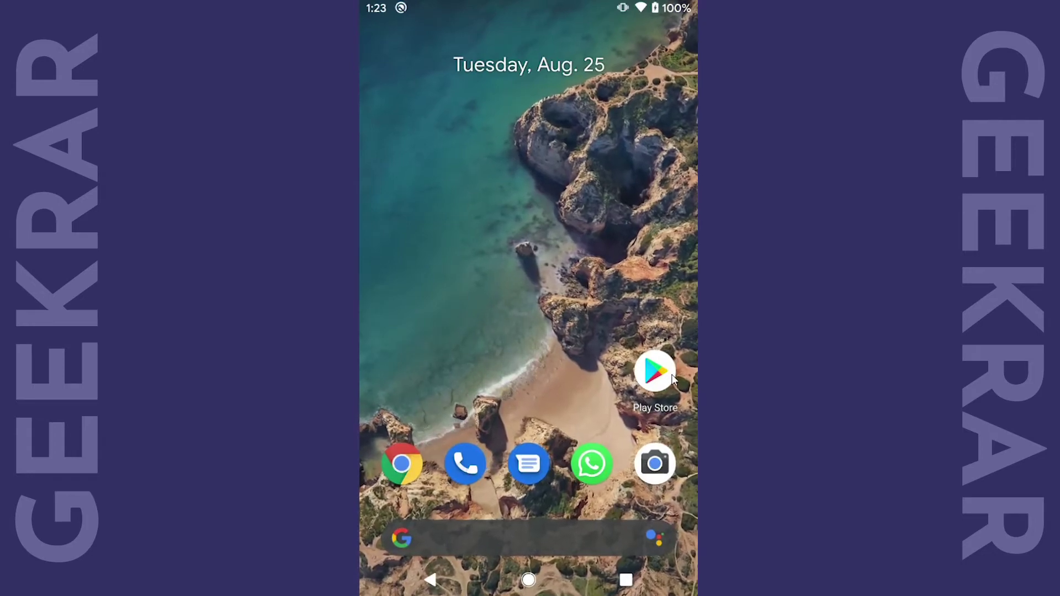
Find Discord in the Google Play Store, install it and launch it.
{"action": "left_click", "coordinate": [669, 376]}
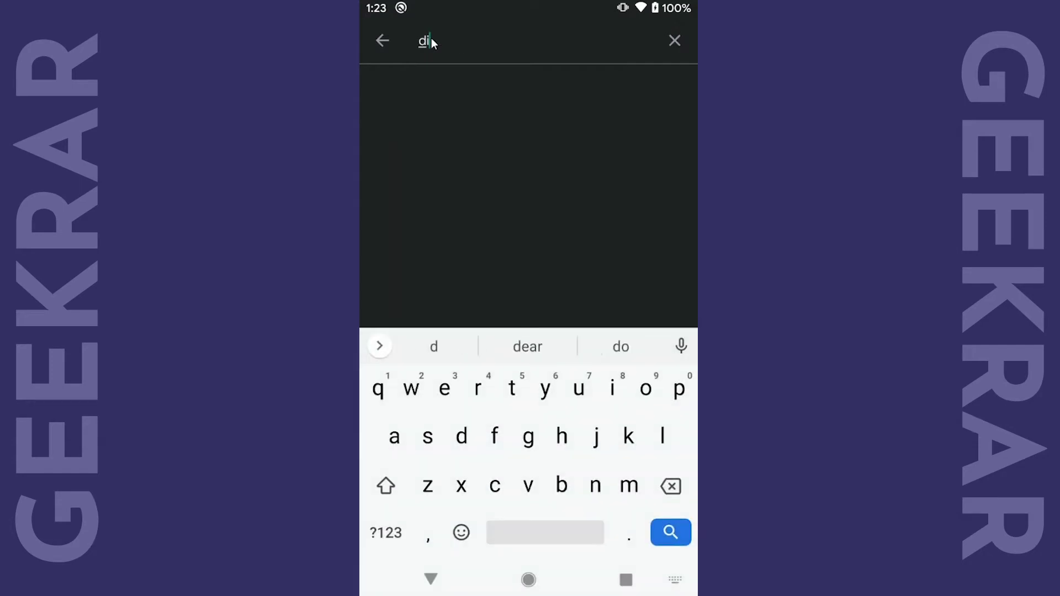
{"action": "type", "text": "sco"}
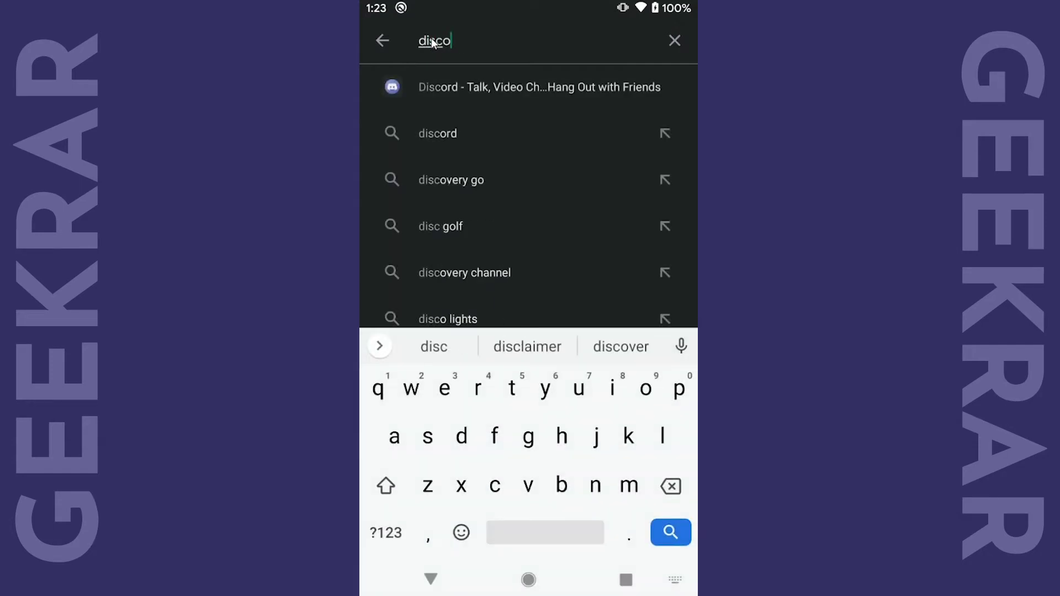
{"action": "type", "text": "rd"}
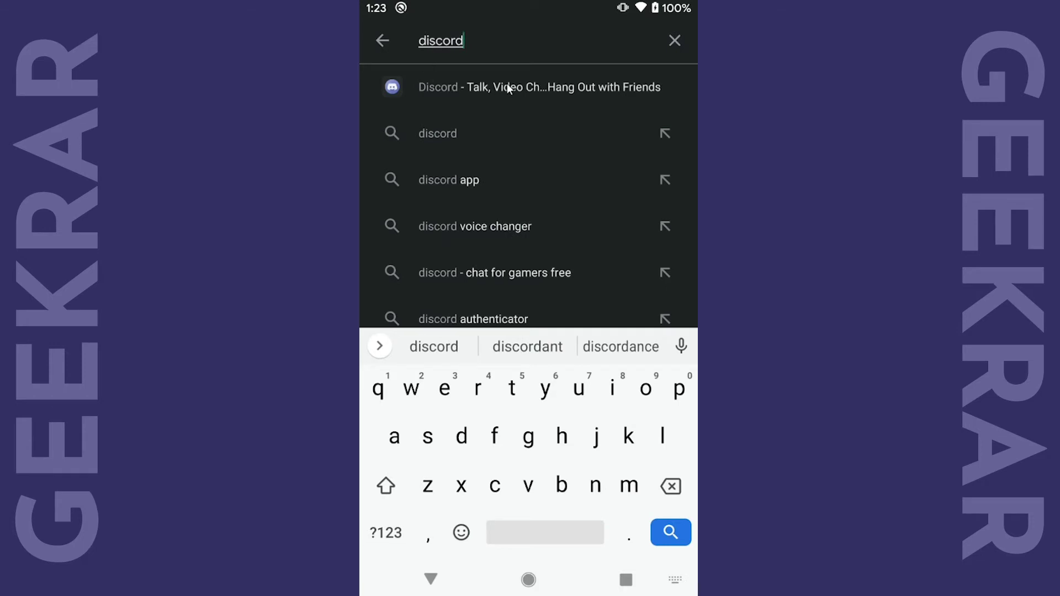
{"action": "left_click", "coordinate": [508, 87]}
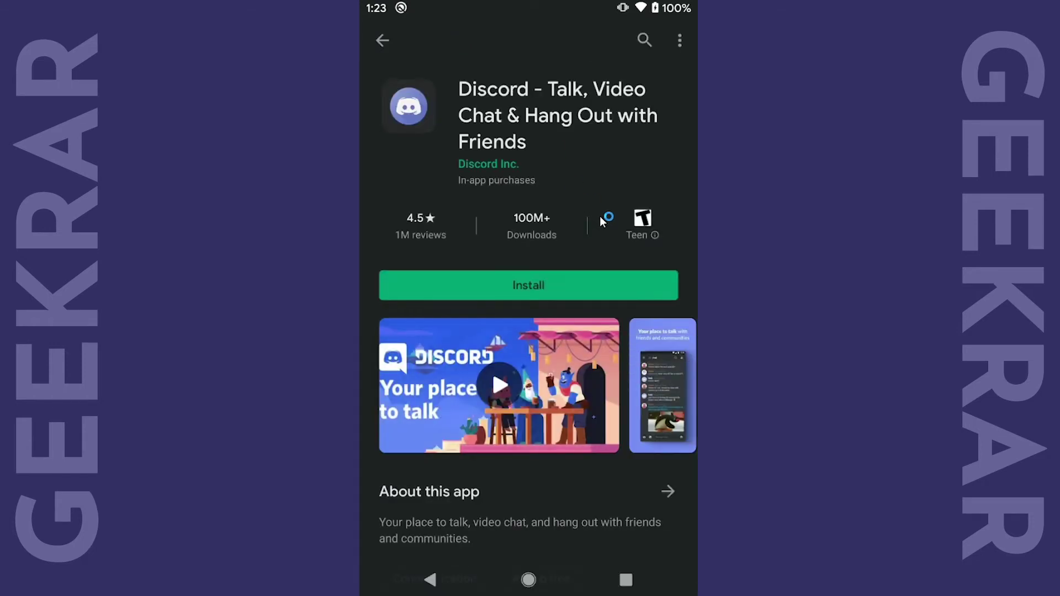
{"action": "left_click", "coordinate": [535, 286]}
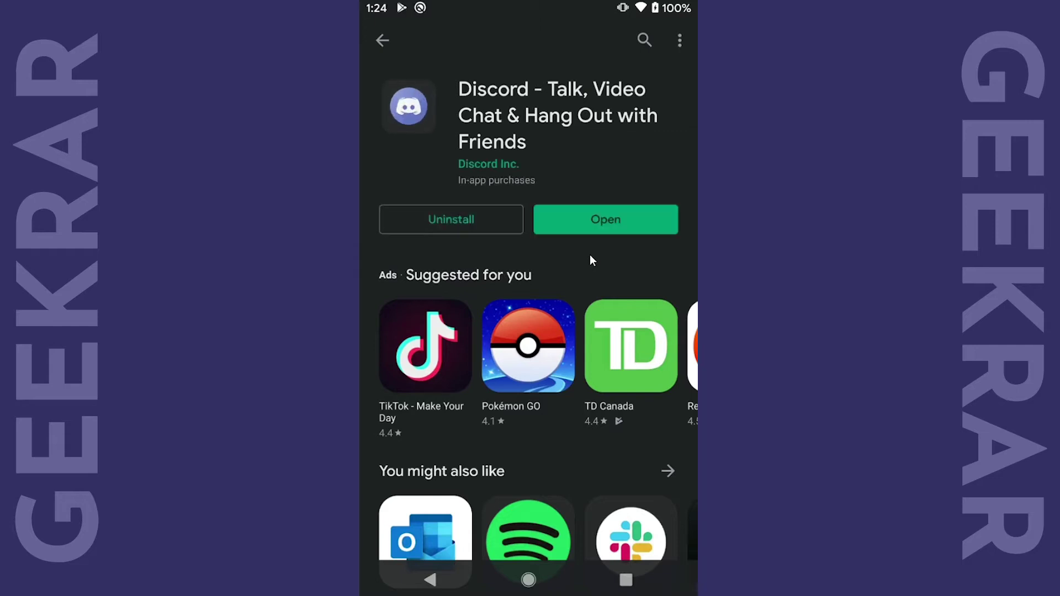
{"action": "left_click", "coordinate": [603, 221]}
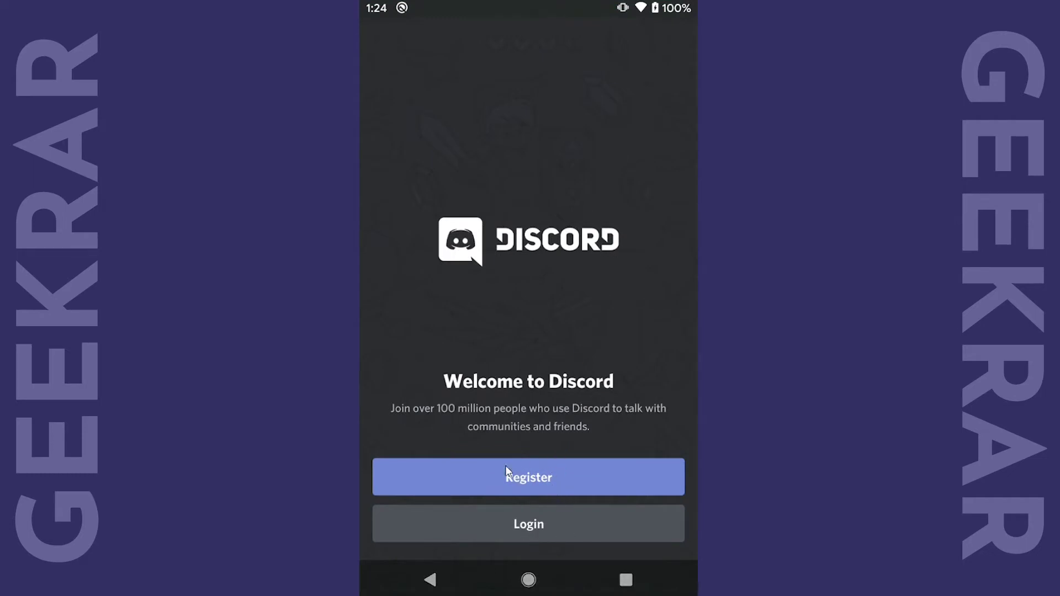
Start registering a Discord account and enter the chosen username and e-mail address.
{"action": "left_click", "coordinate": [532, 478]}
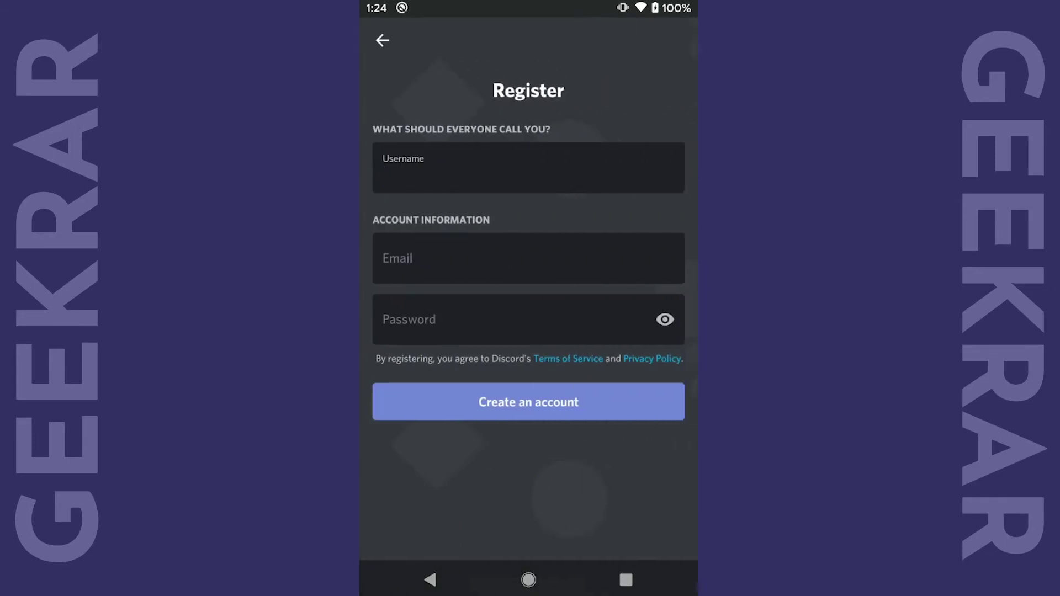
{"action": "left_click", "coordinate": [441, 171]}
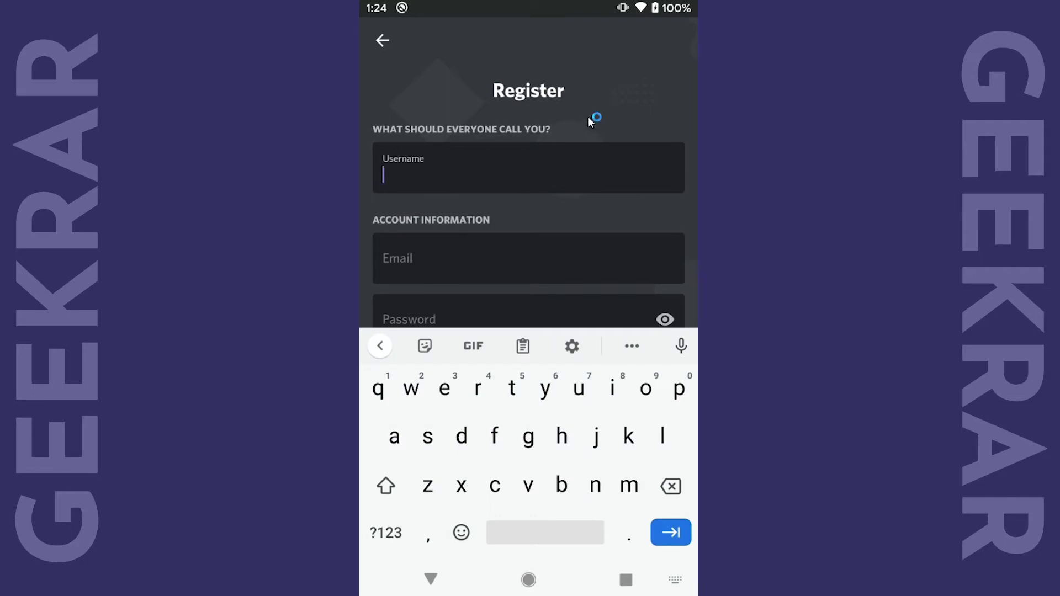
{"action": "type", "text": "geekra"}
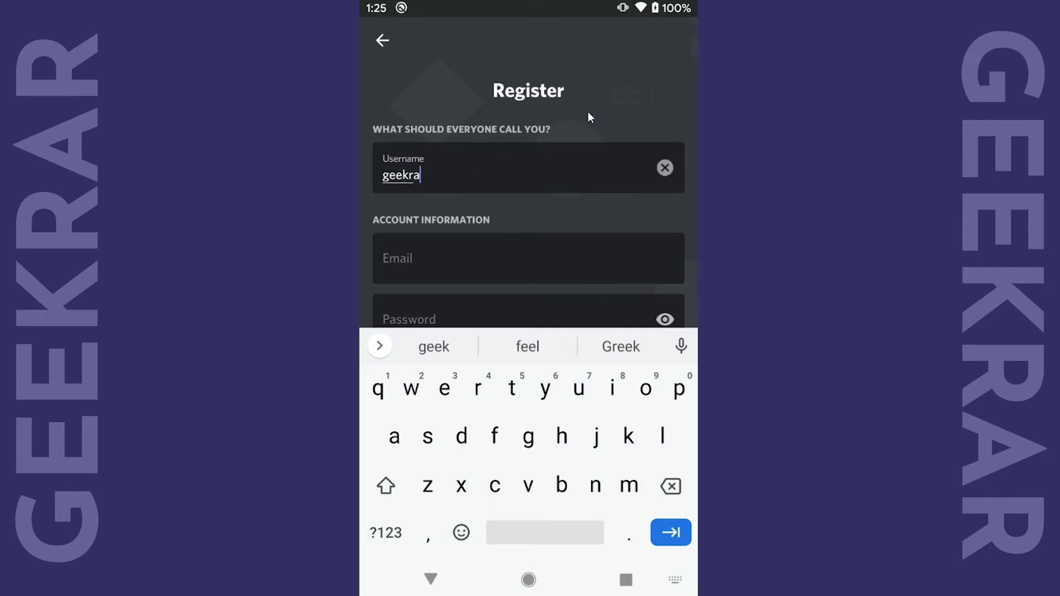
{"action": "type", "text": "r"}
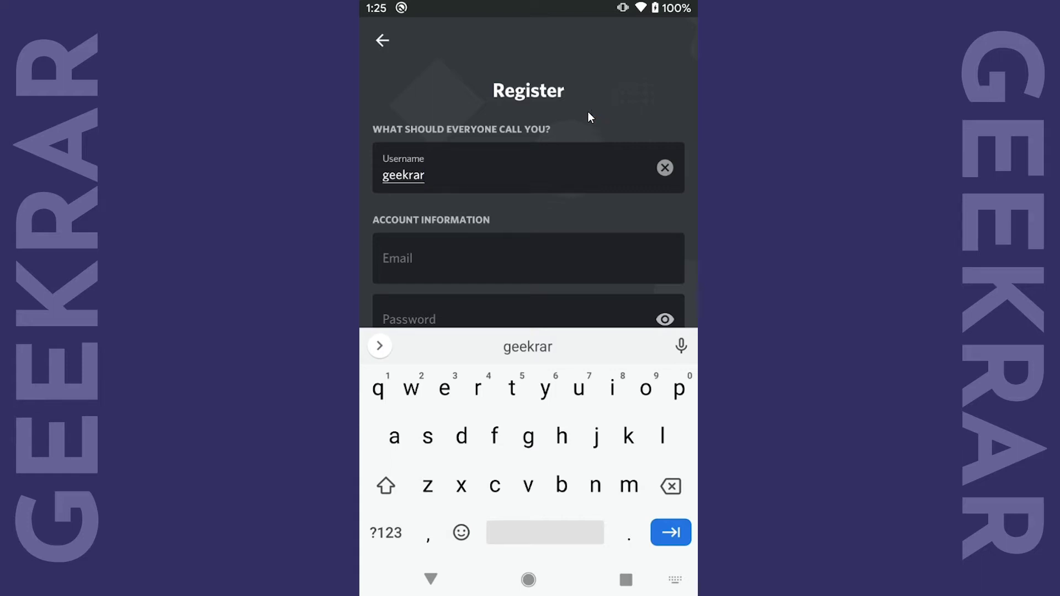
{"action": "key", "text": "Tab"}
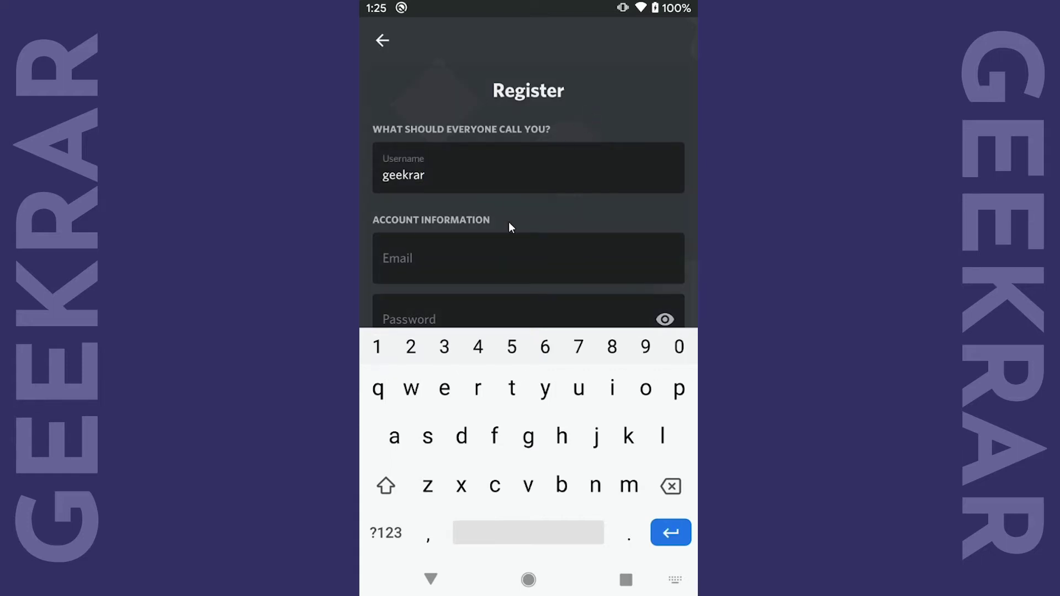
{"action": "left_click", "coordinate": [475, 265]}
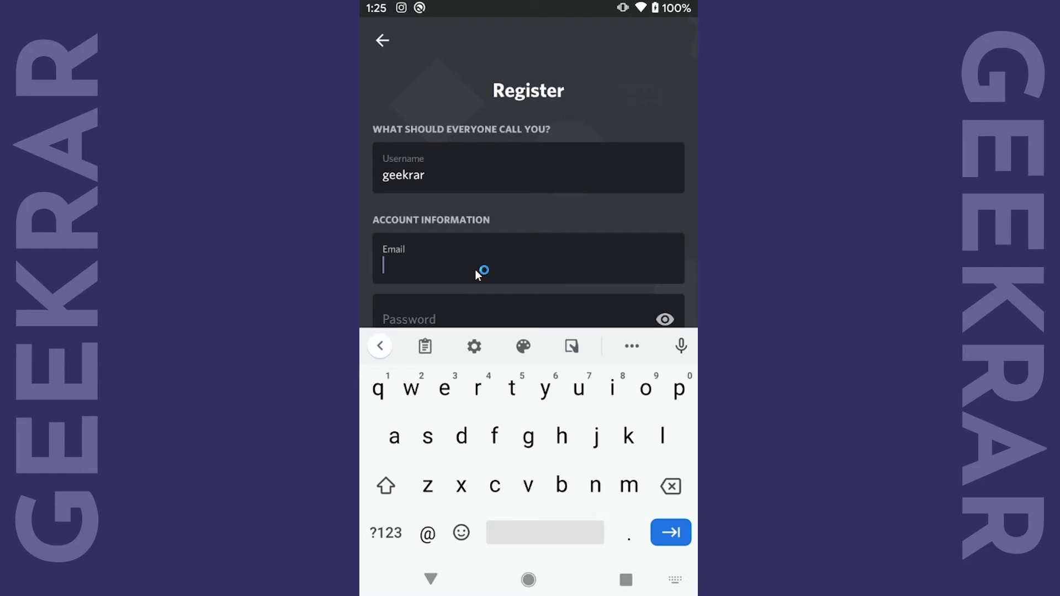
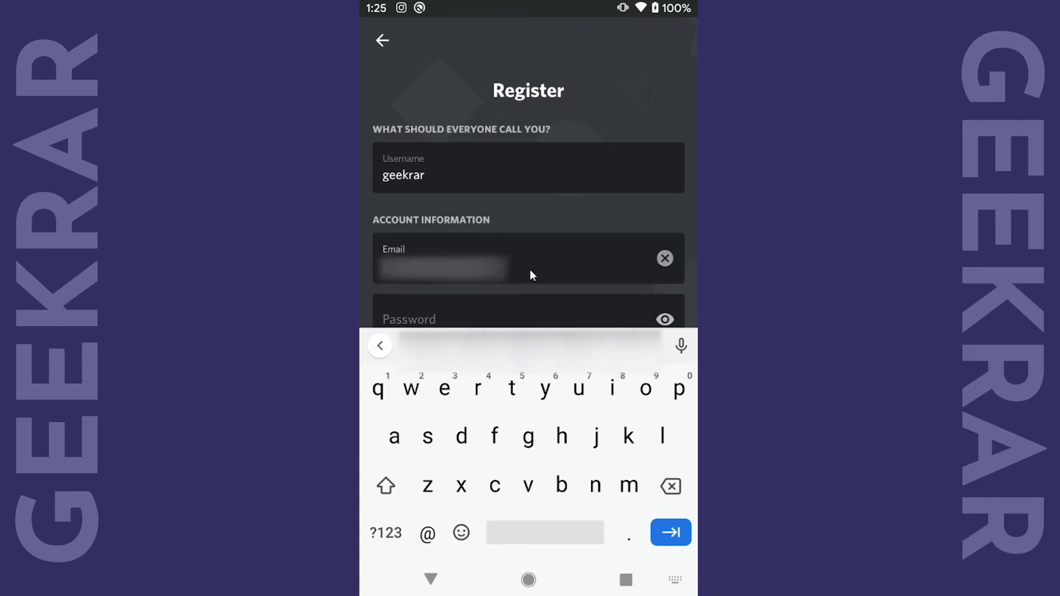
Enter the account password, create the account and save the password to Google.
{"action": "left_click", "coordinate": [548, 207]}
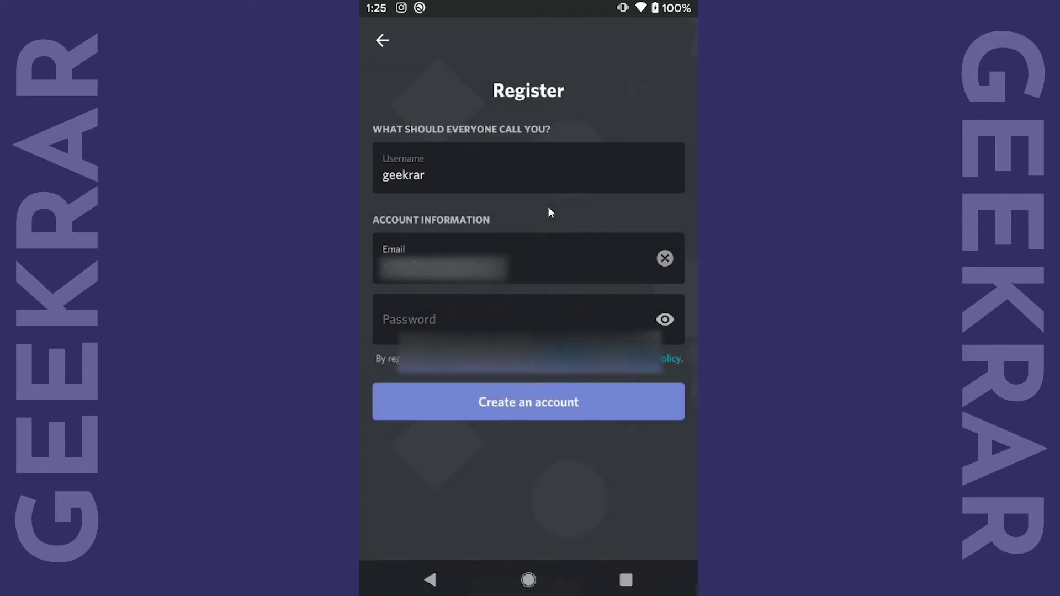
{"action": "left_click", "coordinate": [513, 323]}
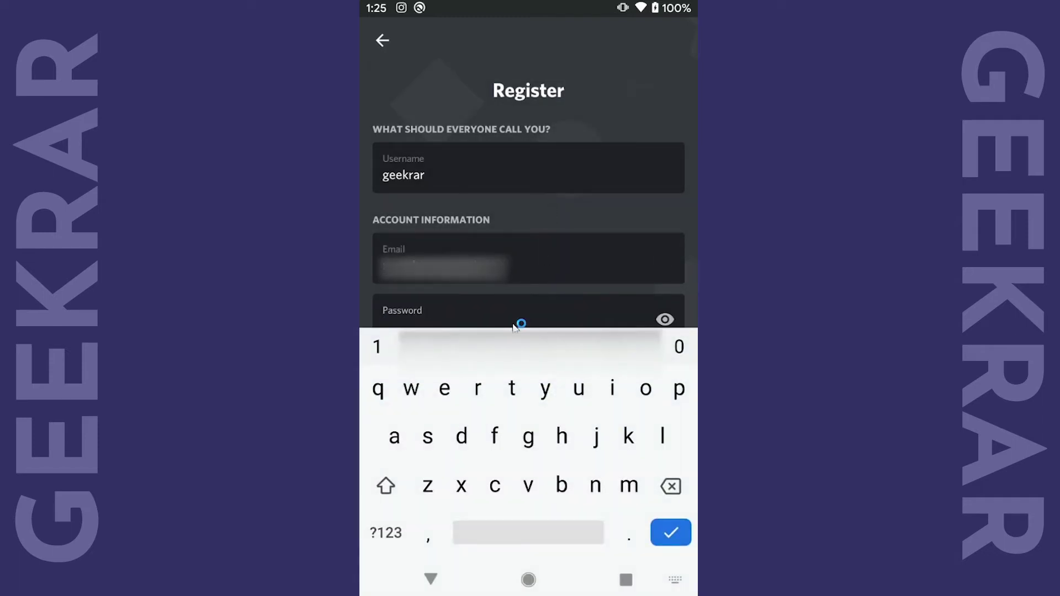
{"action": "key", "text": "Return"}
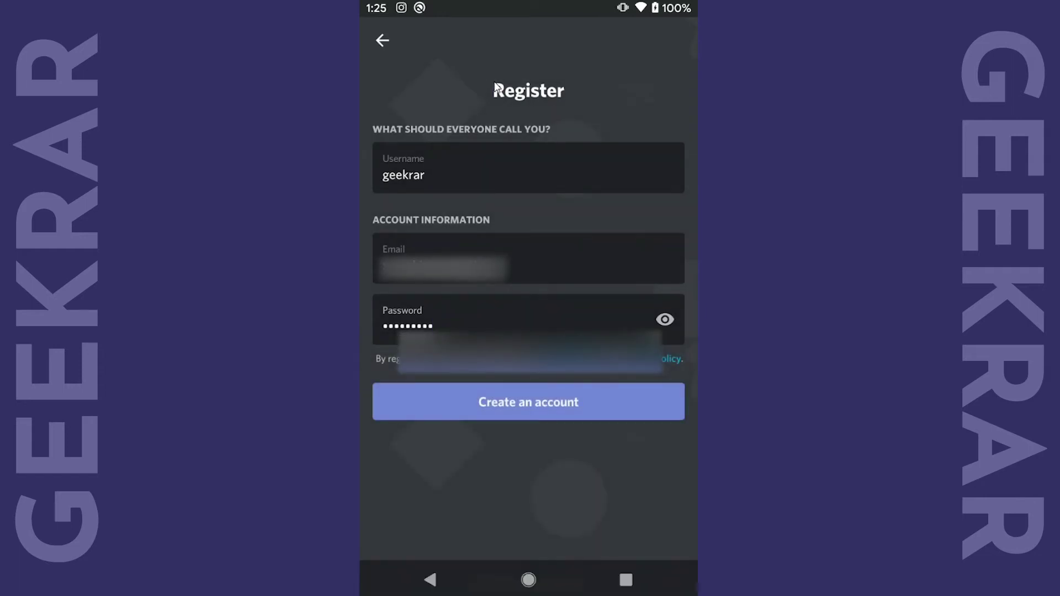
{"action": "left_click", "coordinate": [625, 403]}
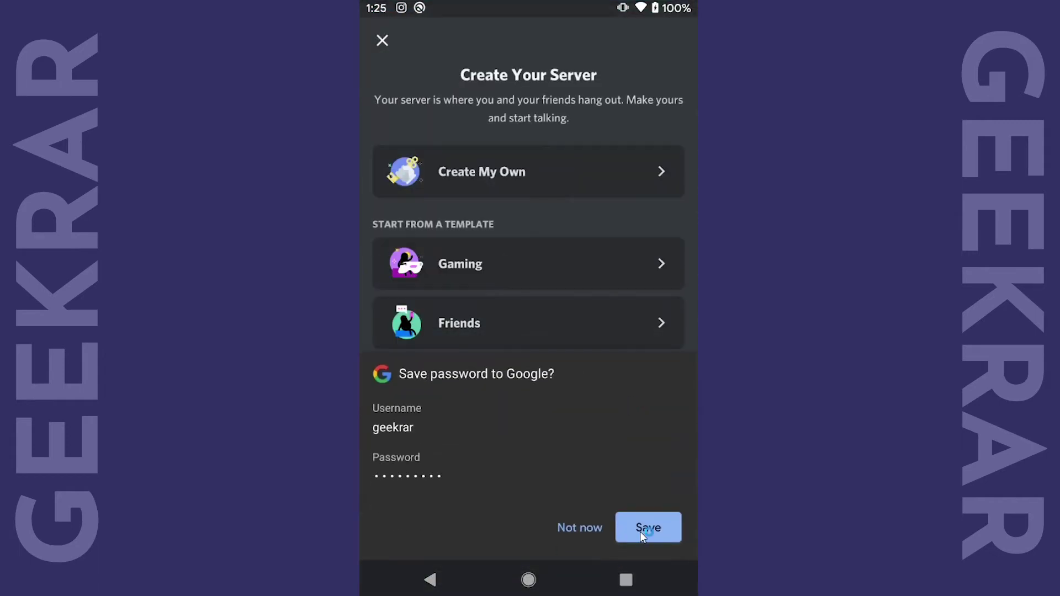
{"action": "left_click", "coordinate": [641, 531]}
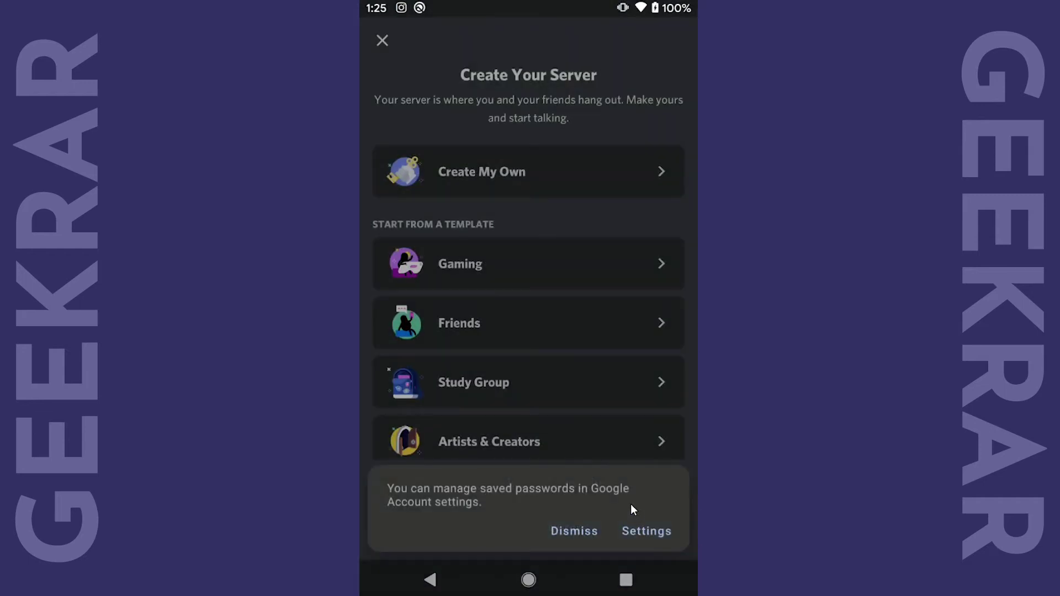
Create a server from scratch with its default name, skipping the icon picture.
{"action": "left_click", "coordinate": [586, 534]}
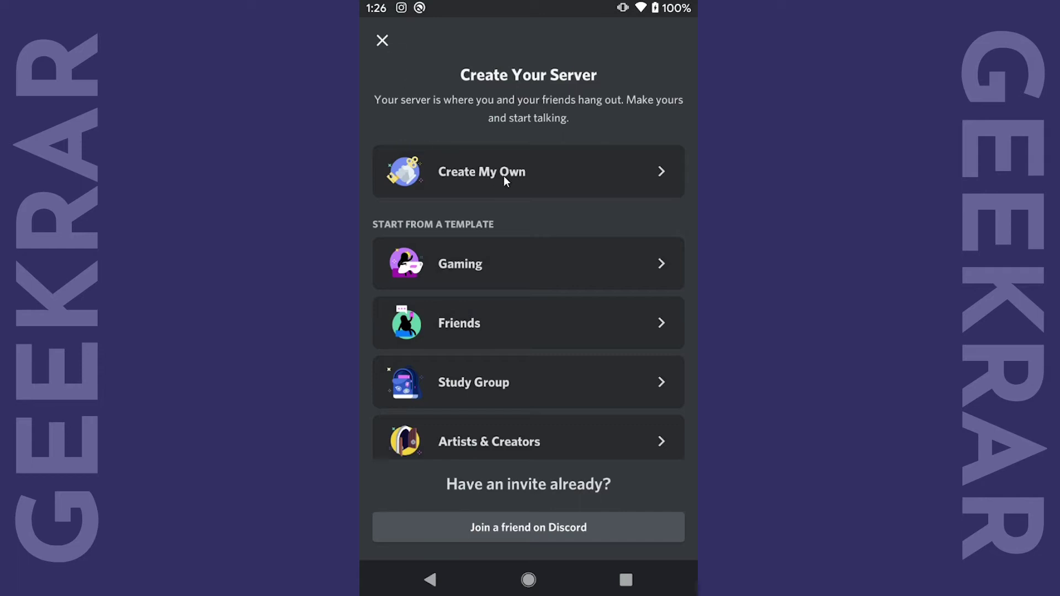
{"action": "left_click", "coordinate": [530, 174]}
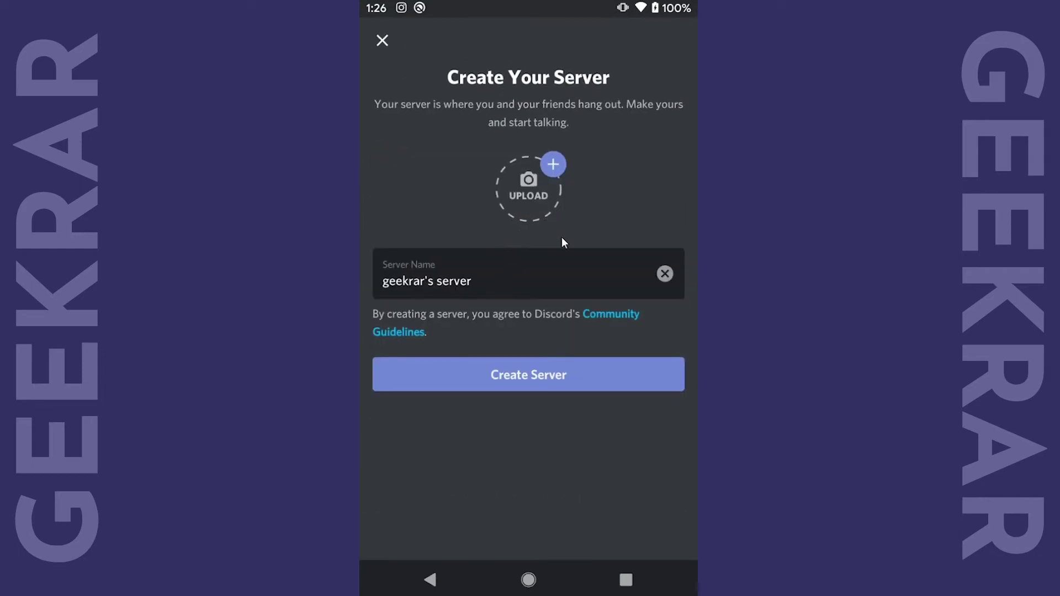
{"action": "left_click", "coordinate": [553, 165]}
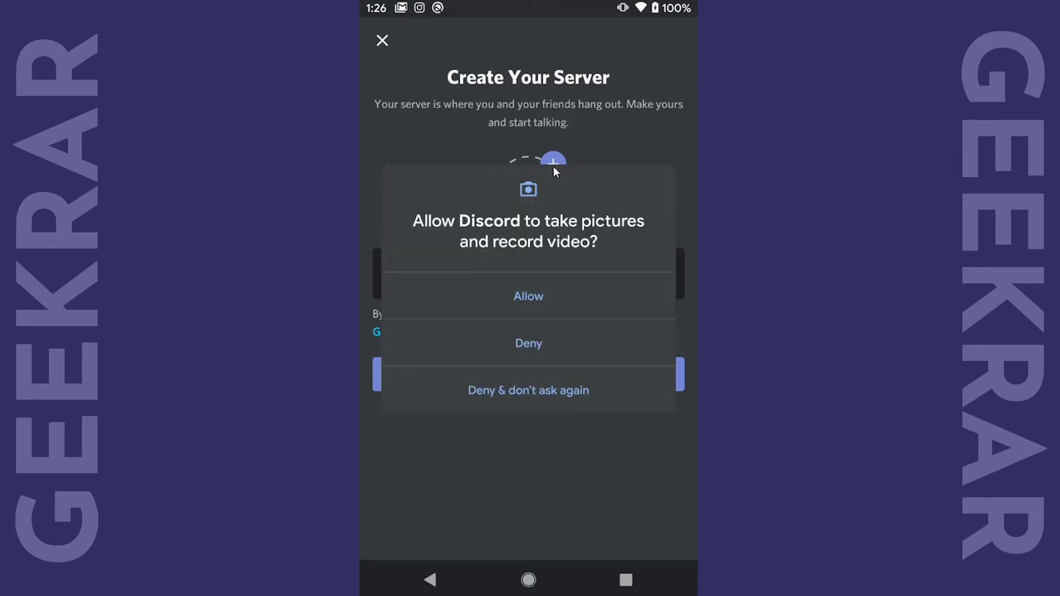
{"action": "left_click", "coordinate": [517, 301]}
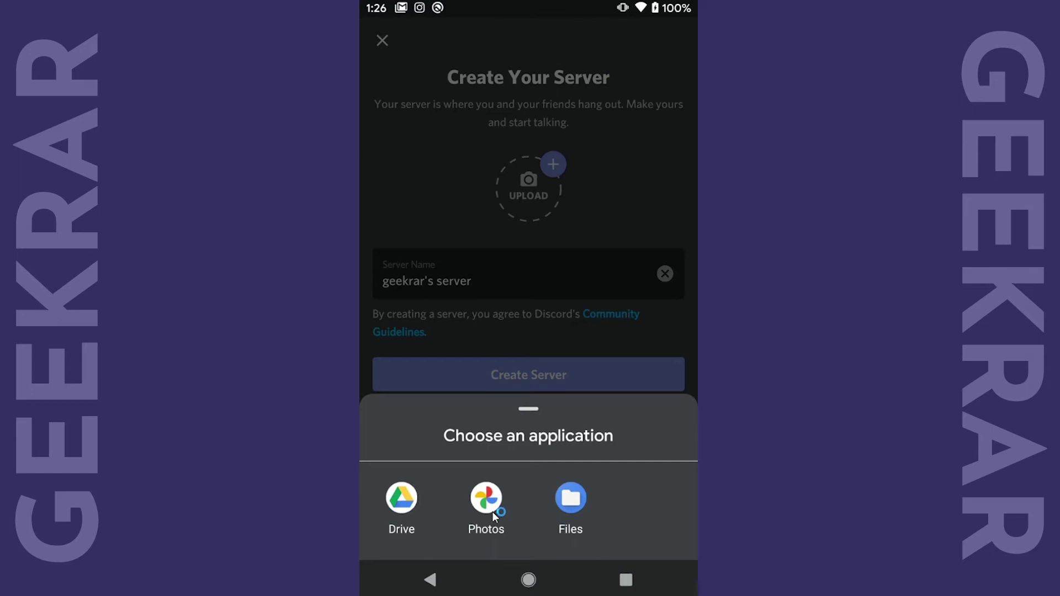
{"action": "left_click", "coordinate": [547, 327]}
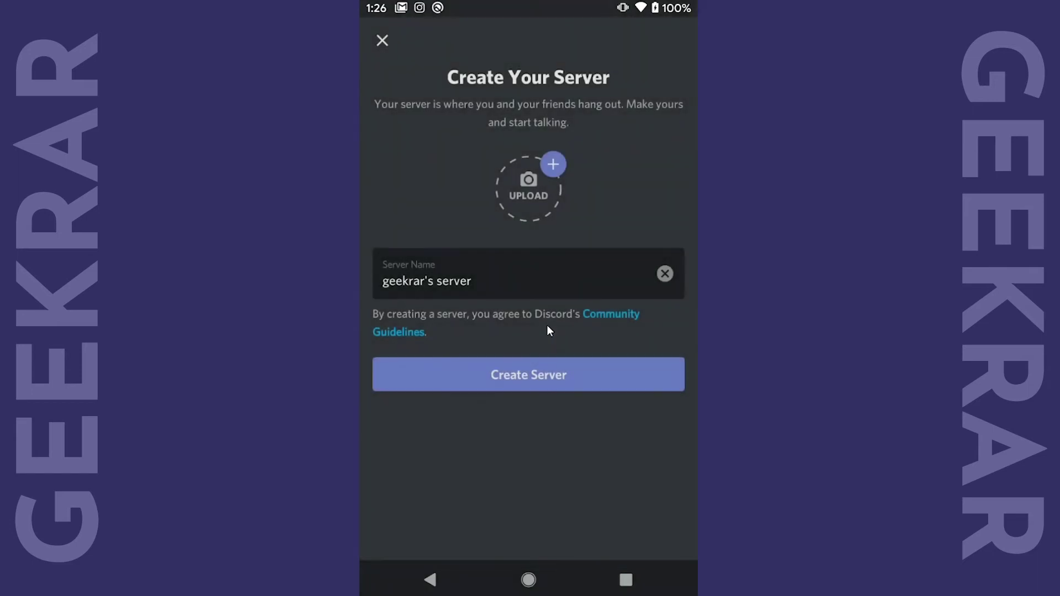
{"action": "left_click", "coordinate": [528, 381]}
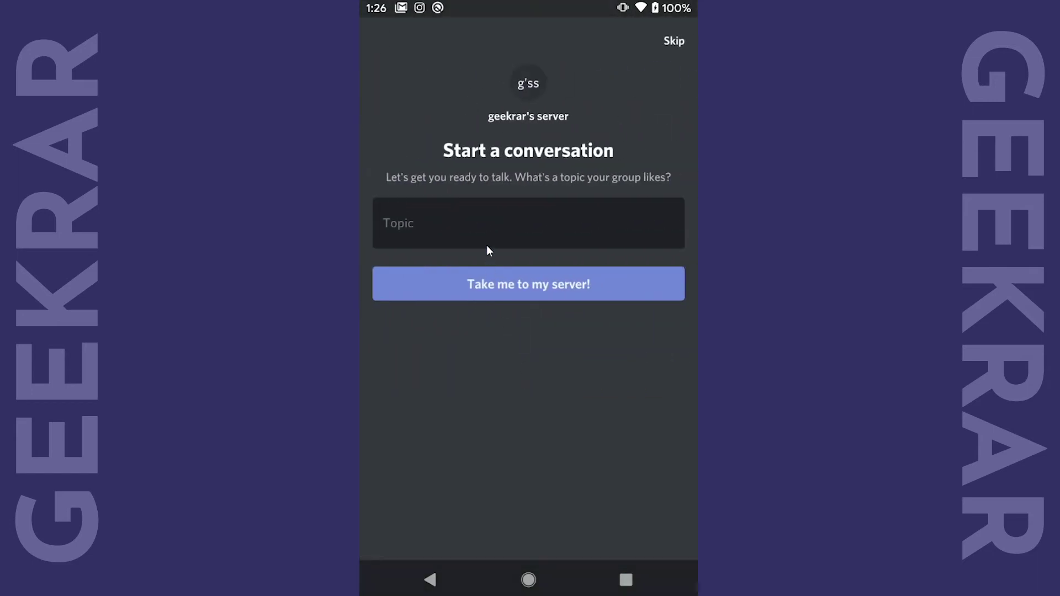
{"action": "left_click", "coordinate": [486, 245]}
Set the server topic to 'Tech DIY' and enter the server.
{"action": "type", "text": "Tech"}
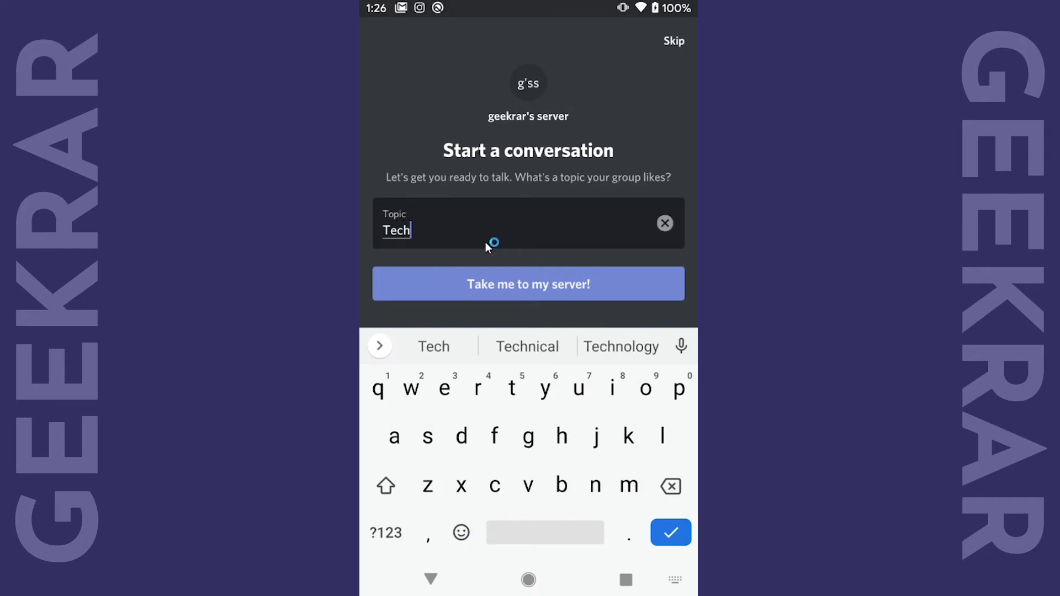
{"action": "type", "text": "D"}
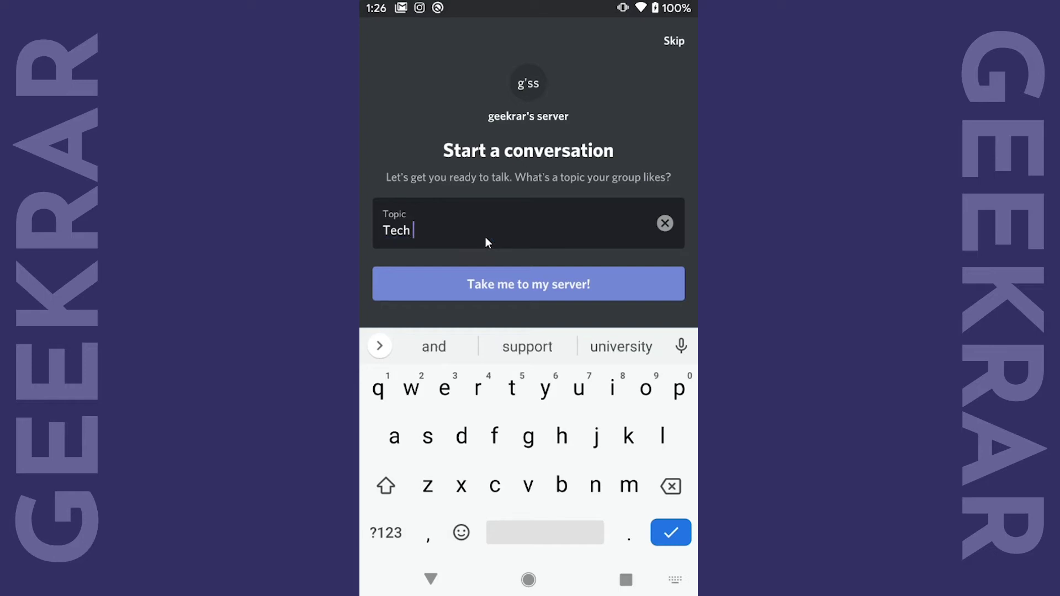
{"action": "type", "text": "IY"}
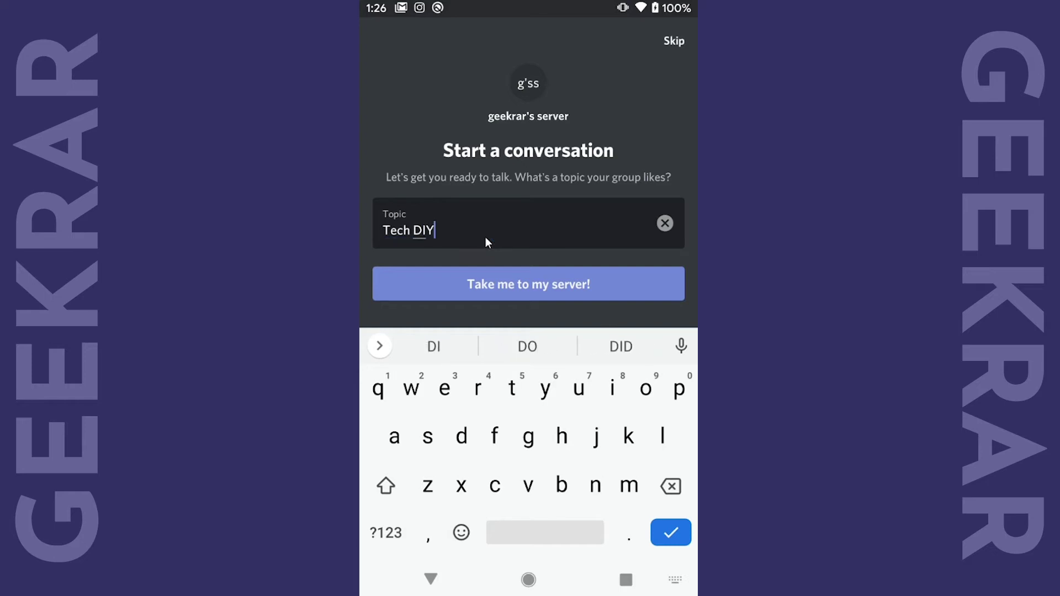
{"action": "left_click", "coordinate": [511, 283]}
Generate an invite link set to never expire with unlimited uses.
{"action": "left_click", "coordinate": [663, 291]}
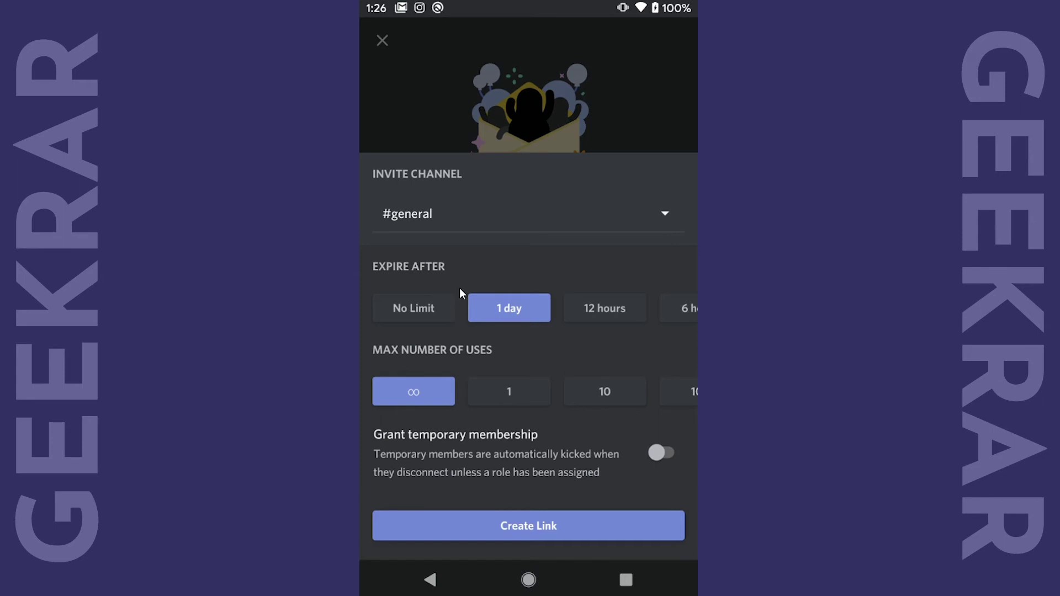
{"action": "left_click", "coordinate": [424, 305]}
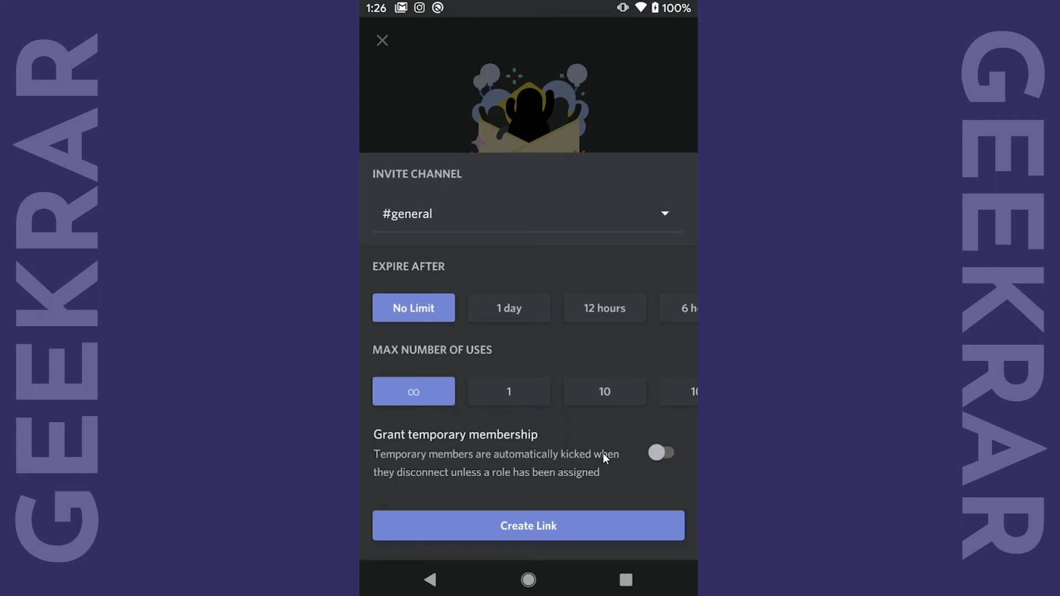
{"action": "left_click", "coordinate": [554, 525]}
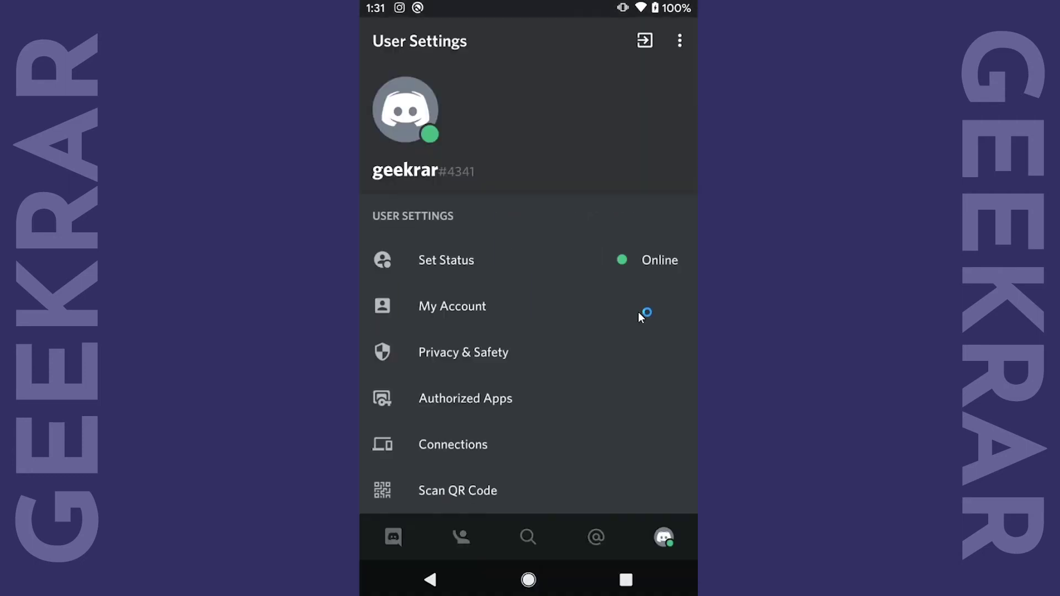
Go to My Account and request verification of the unverified account.
{"action": "left_click", "coordinate": [446, 310]}
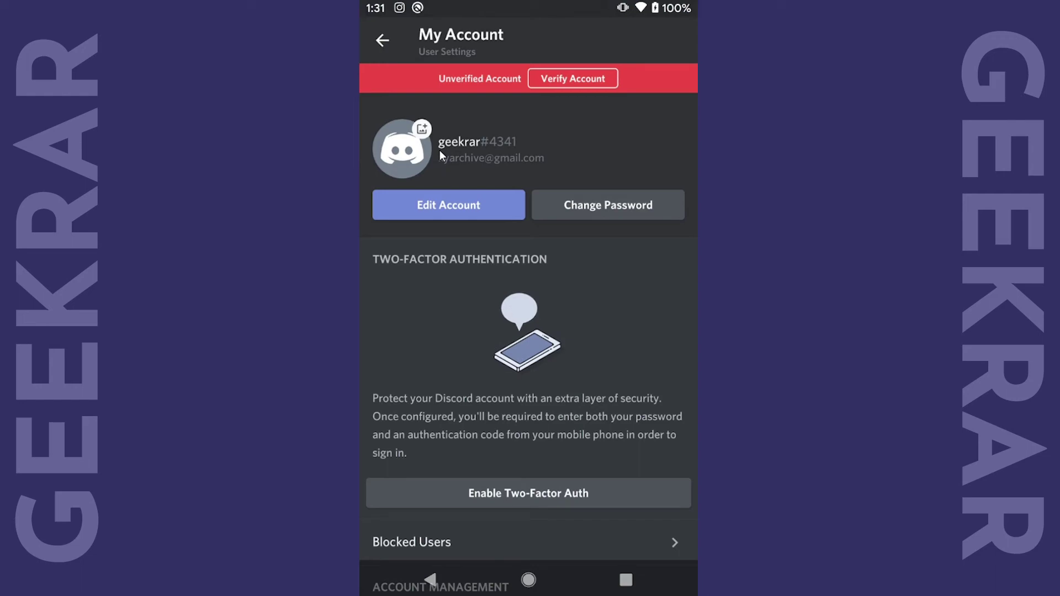
{"action": "left_click", "coordinate": [554, 90]}
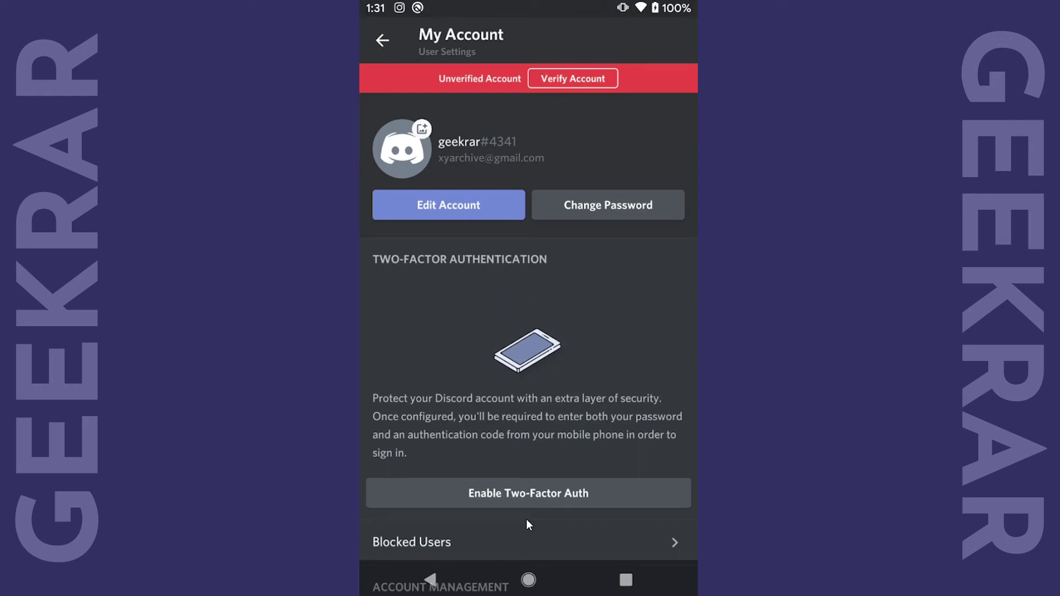
In Gmail, open Discord's Verify Email Address message and follow its verification link.
{"action": "left_click", "coordinate": [529, 580]}
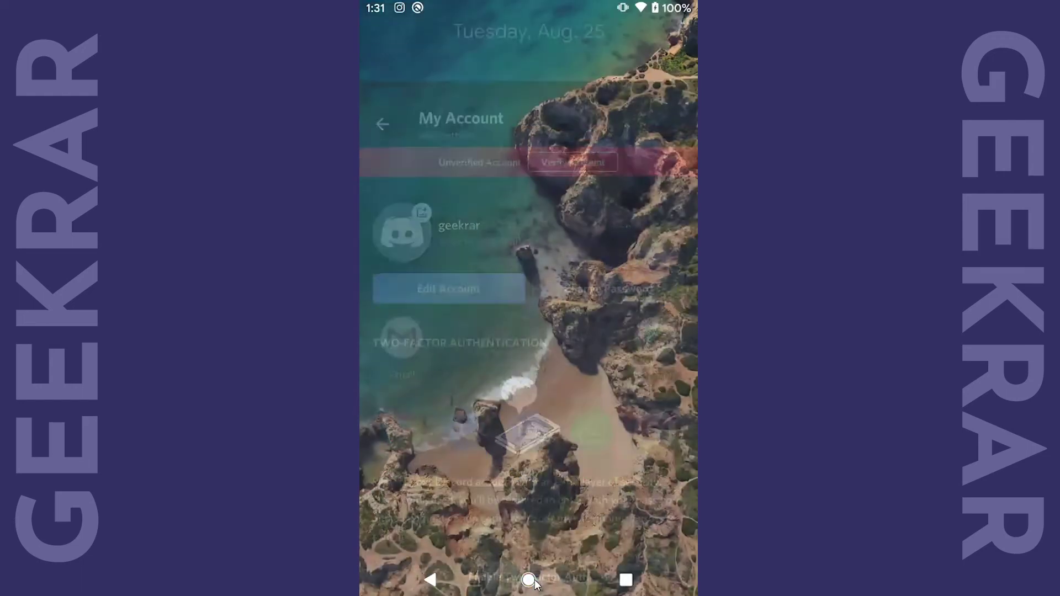
{"action": "left_click", "coordinate": [404, 375]}
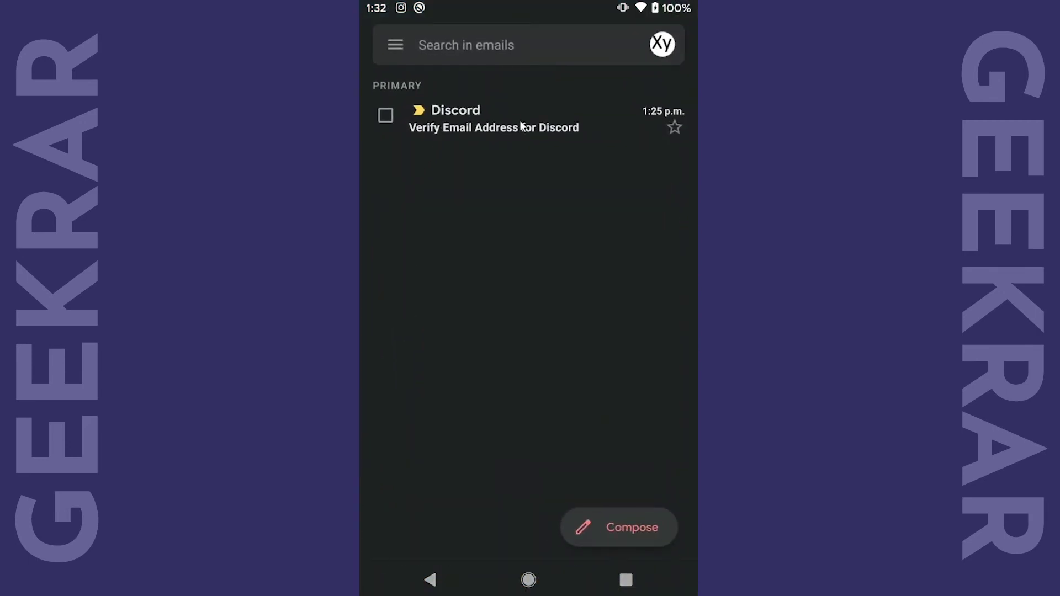
{"action": "left_click", "coordinate": [519, 121]}
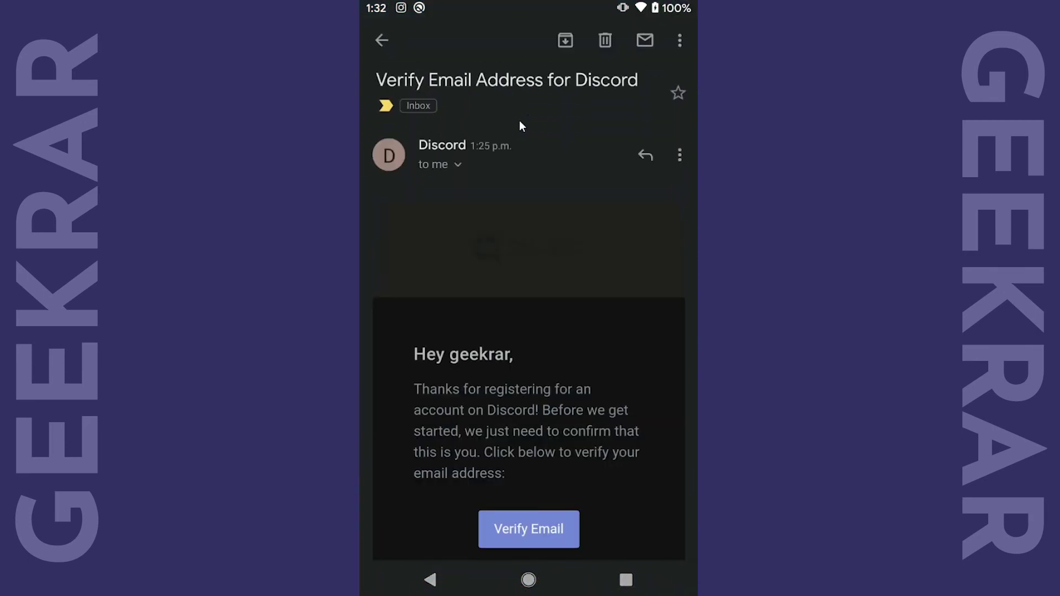
{"action": "scroll", "coordinate": [516, 236], "scroll_direction": "down", "scroll_amount": 3}
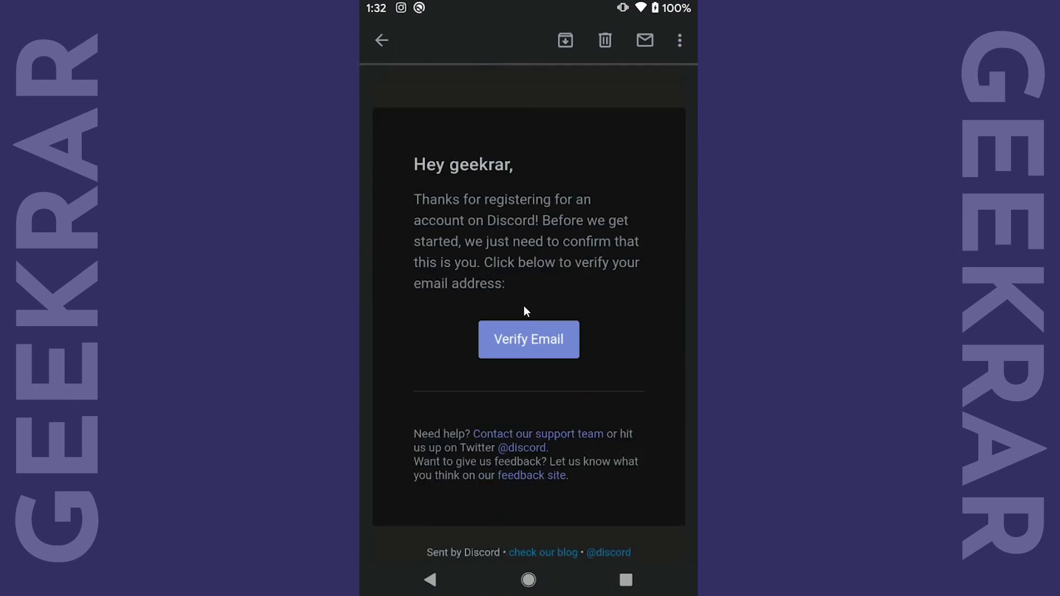
{"action": "left_click", "coordinate": [526, 347]}
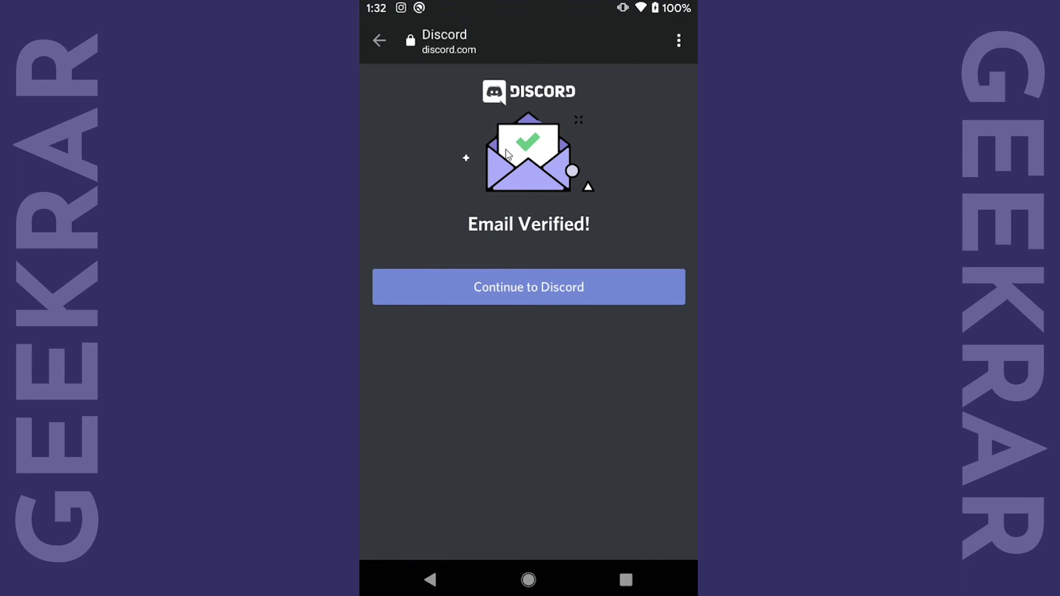
Continue from the Email Verified! page back to the Discord app.
{"action": "left_click", "coordinate": [546, 287]}
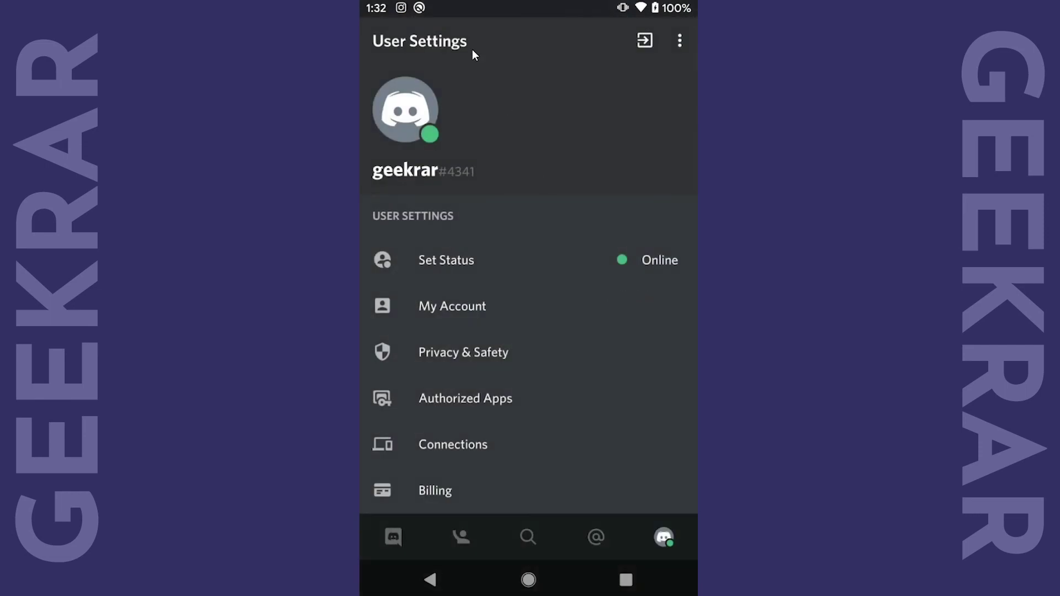
Confirm the account is verified, then bring up the server's invite link from #general.
{"action": "left_click", "coordinate": [455, 310]}
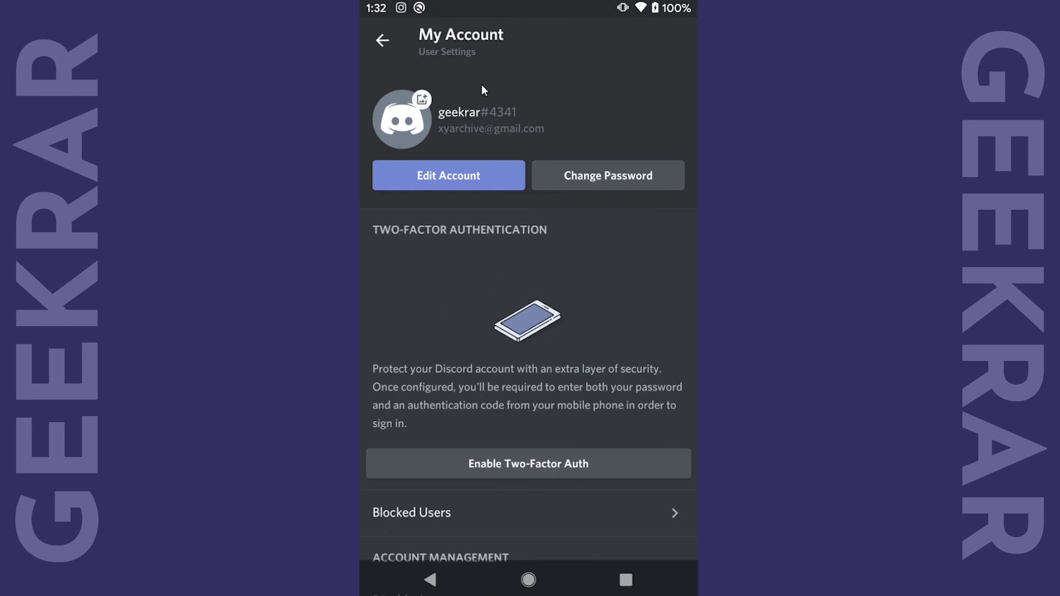
{"action": "left_click", "coordinate": [385, 42]}
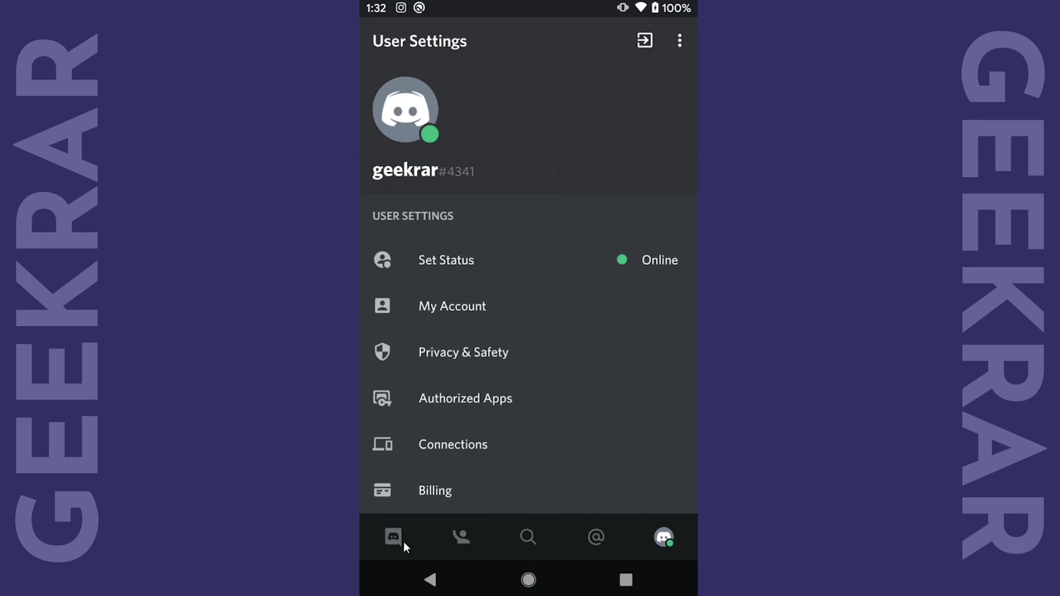
{"action": "left_click", "coordinate": [400, 540]}
{"action": "left_click", "coordinate": [400, 541]}
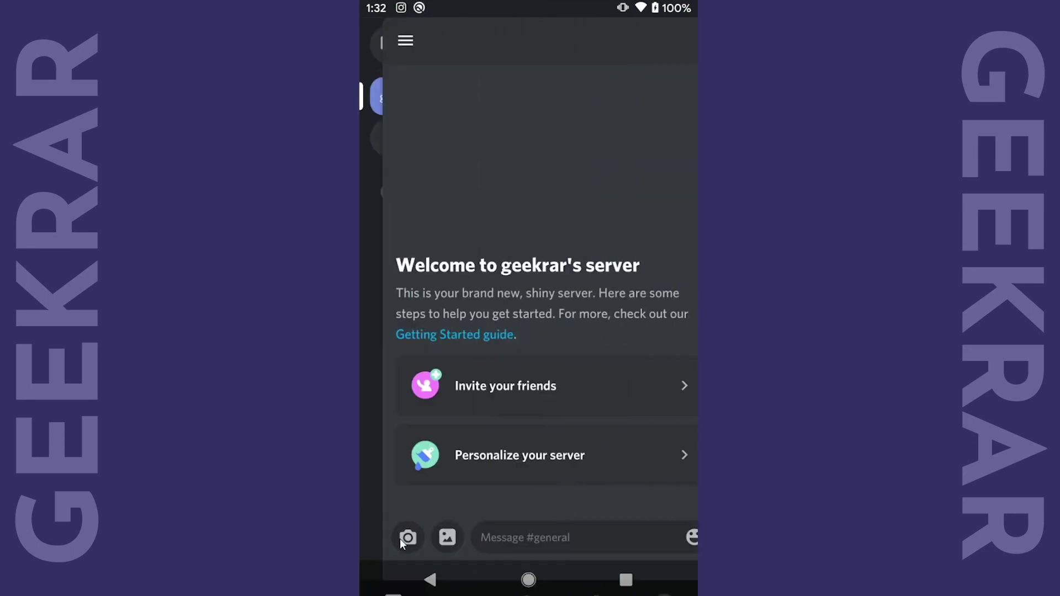
{"action": "left_click", "coordinate": [466, 392]}
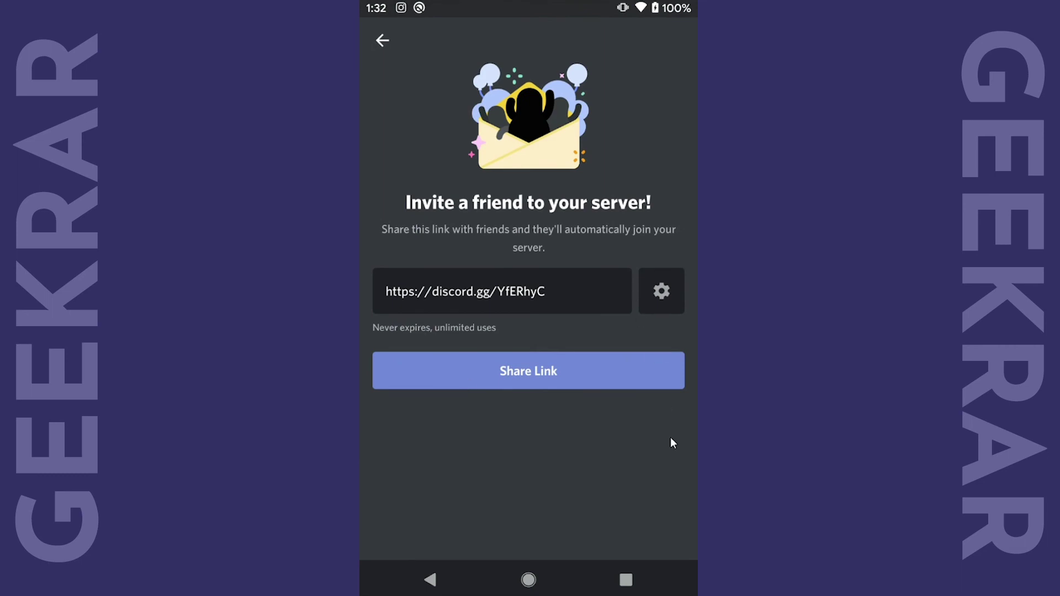